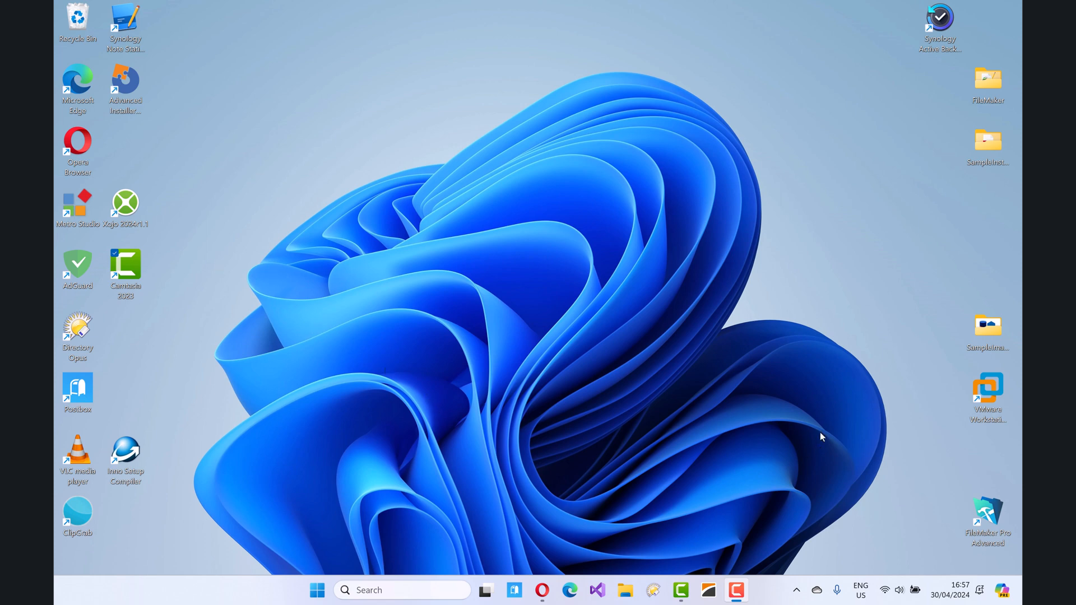
Step: Launch VMware Workstation from its desktop shortcut
left_click(997, 391)
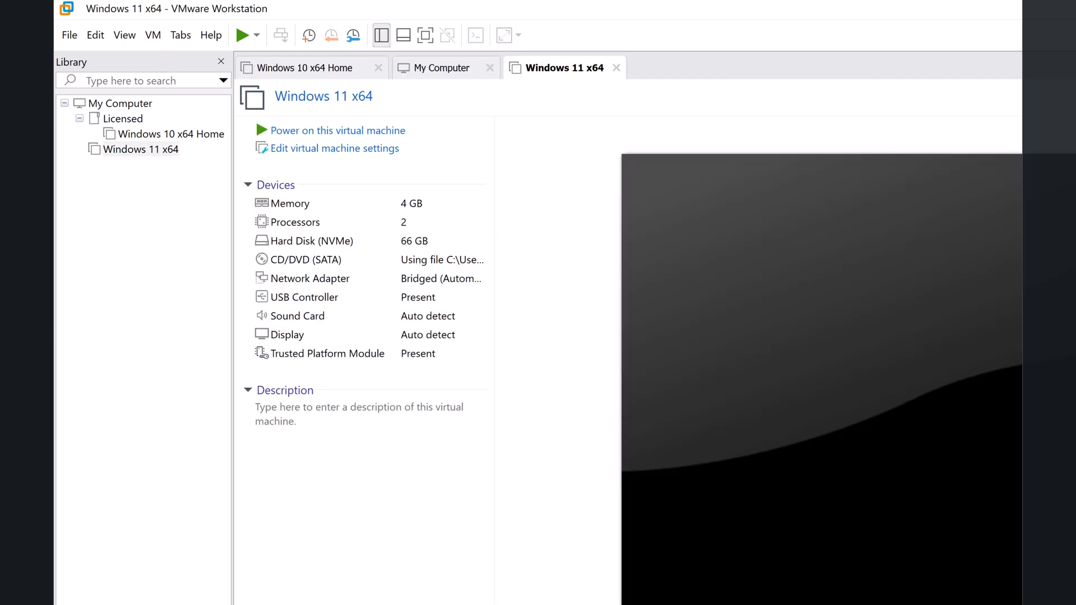
Step: Start a Custom (advanced) new virtual machine, keeping Workstation 17.5.x hardware compatibility
left_click(70, 34)
left_click(106, 57)
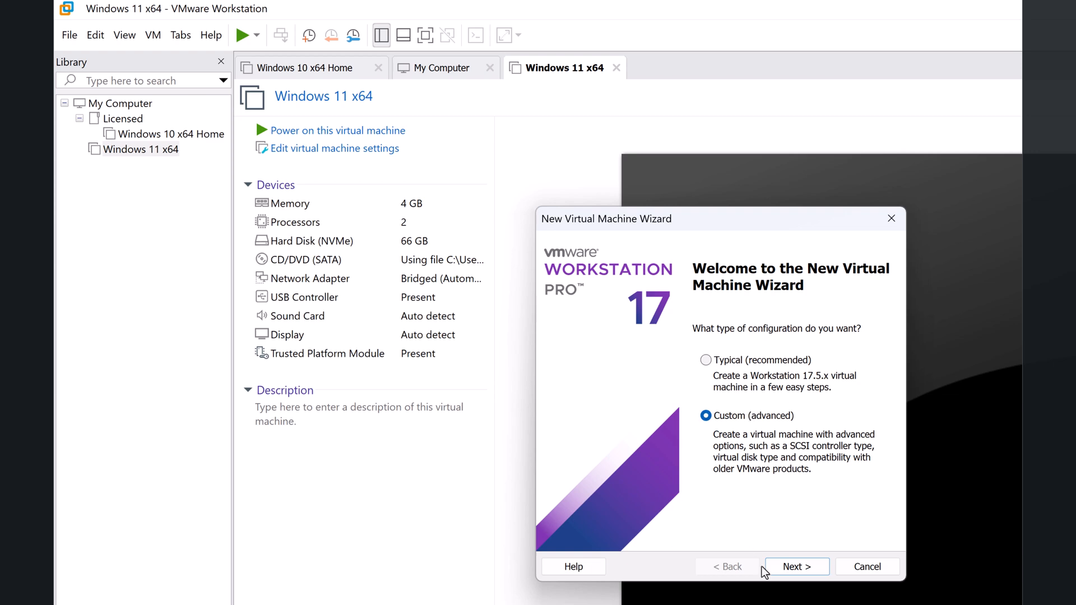
left_click(796, 569)
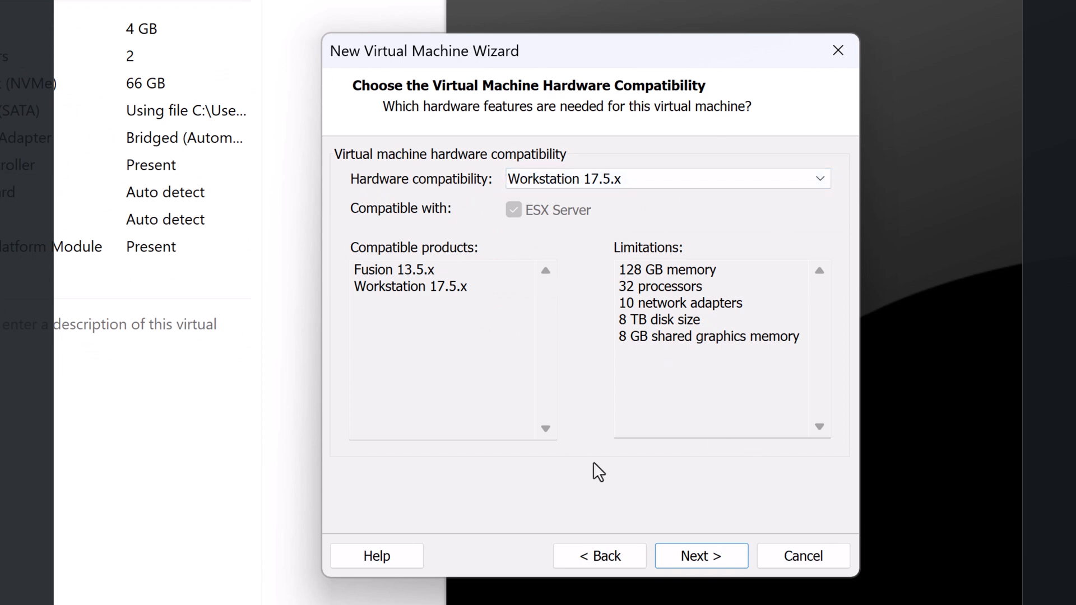
left_click(692, 551)
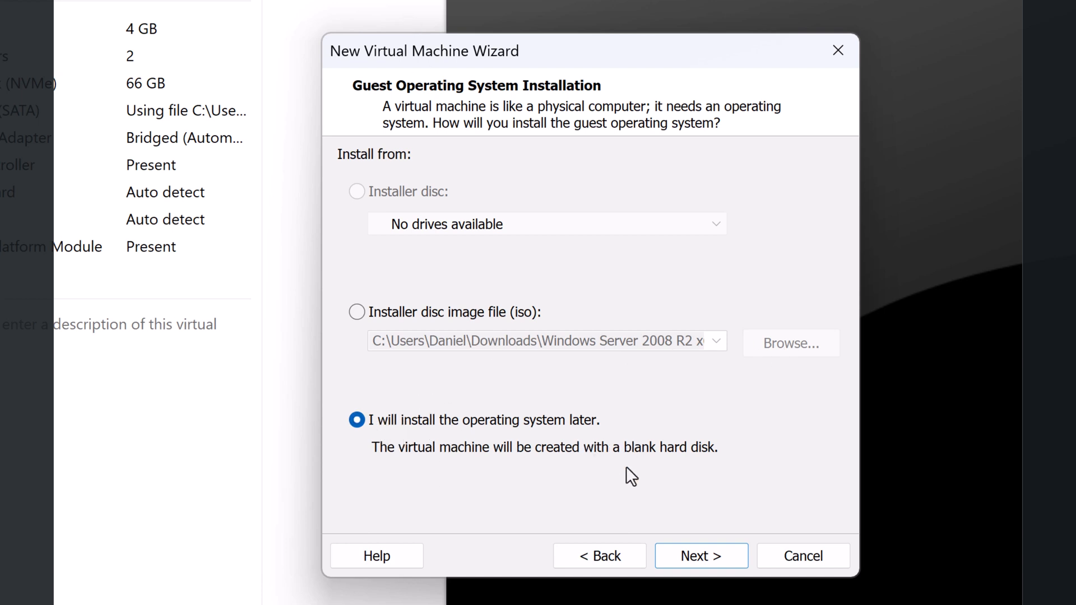
Step: Choose to install the OS later and set the guest to Microsoft Windows, Windows Server 2008 R2 x64
left_click(716, 553)
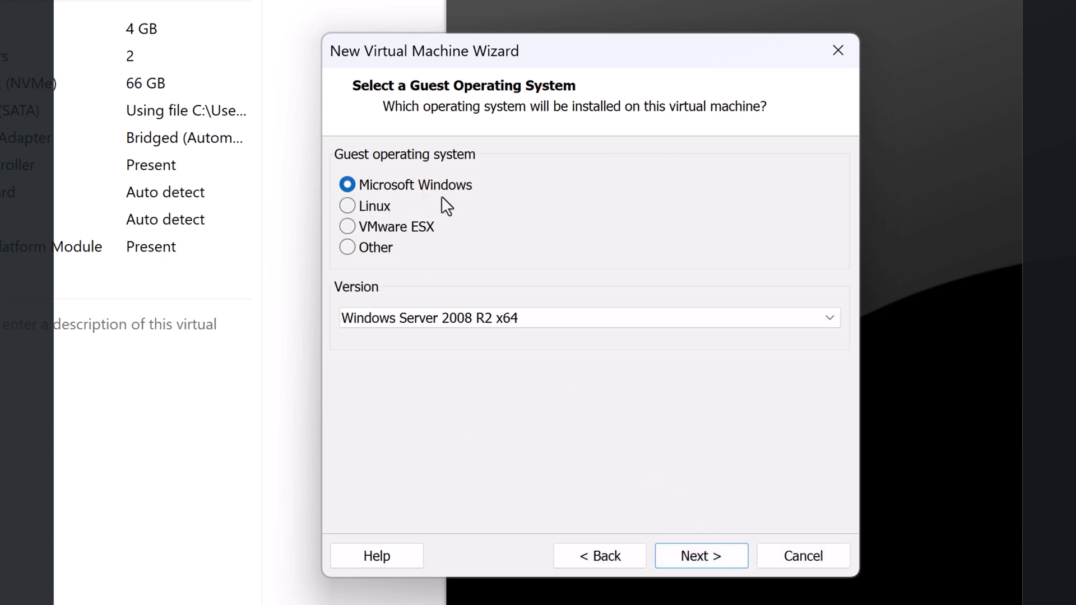
left_click(778, 318)
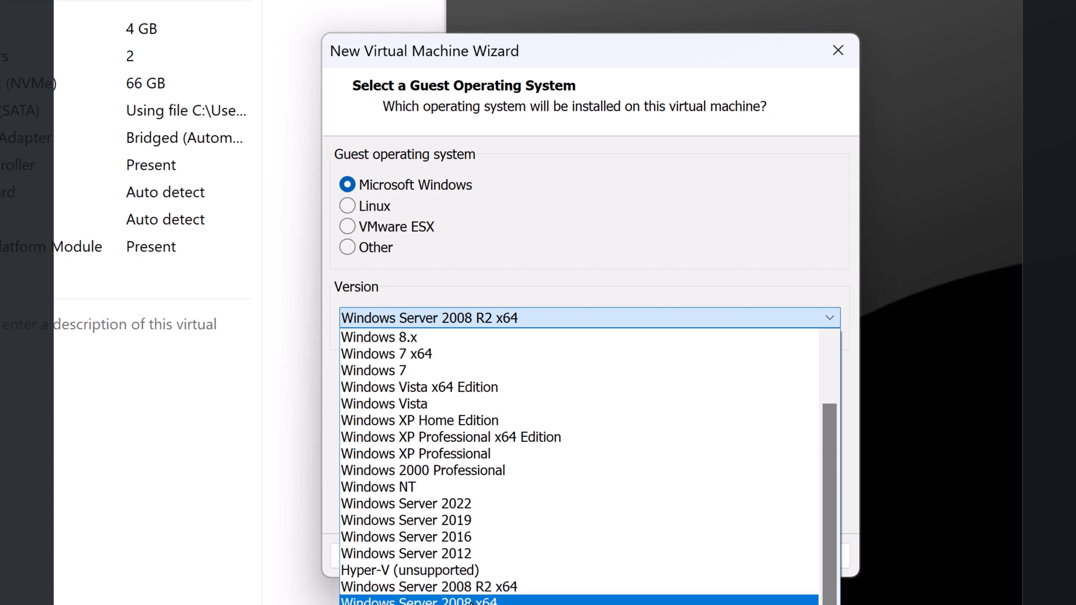
left_click(482, 587)
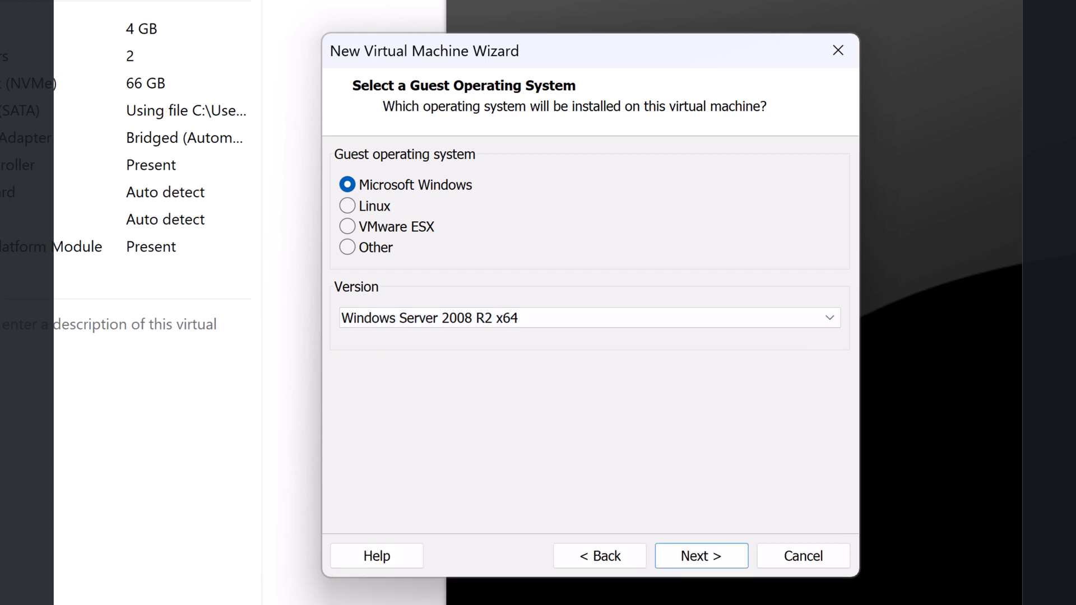
left_click(726, 565)
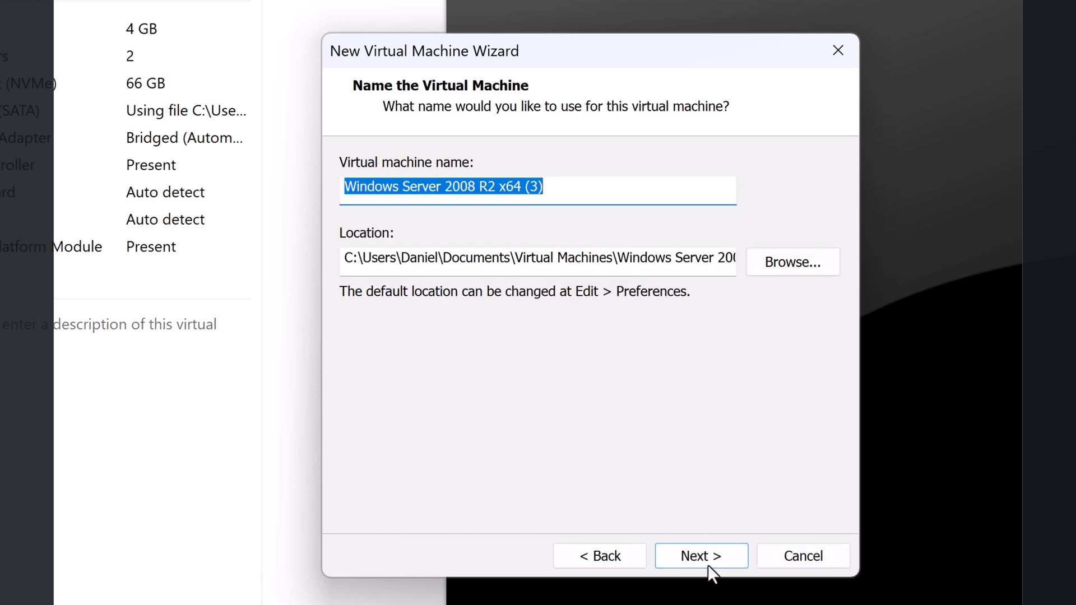
Step: Keep the default name, BIOS firmware and one processor, and give the VM 4096 MB of memory
left_click(709, 565)
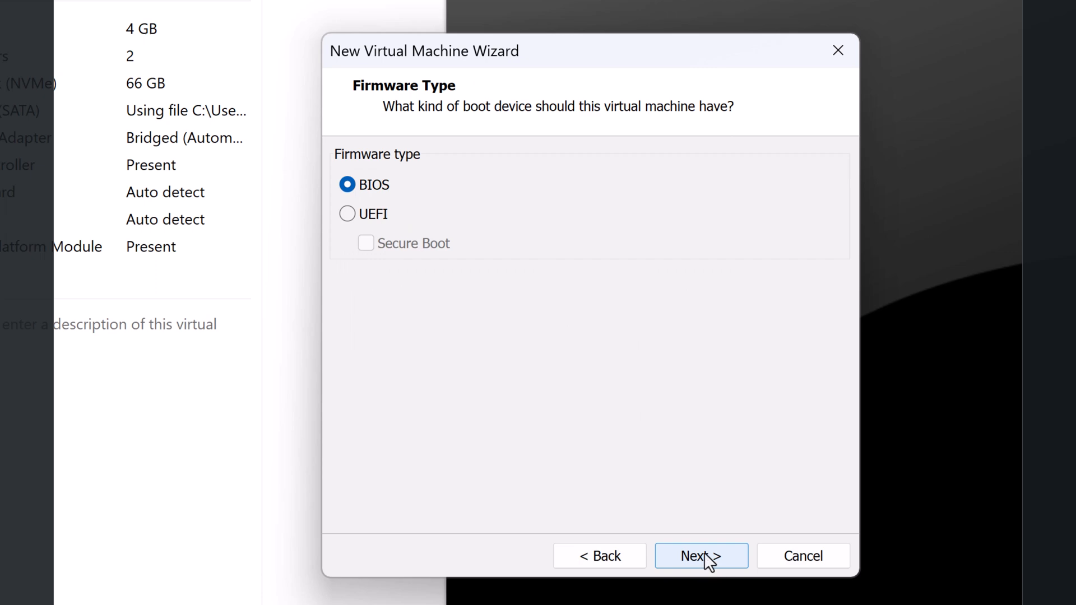
left_click(723, 549)
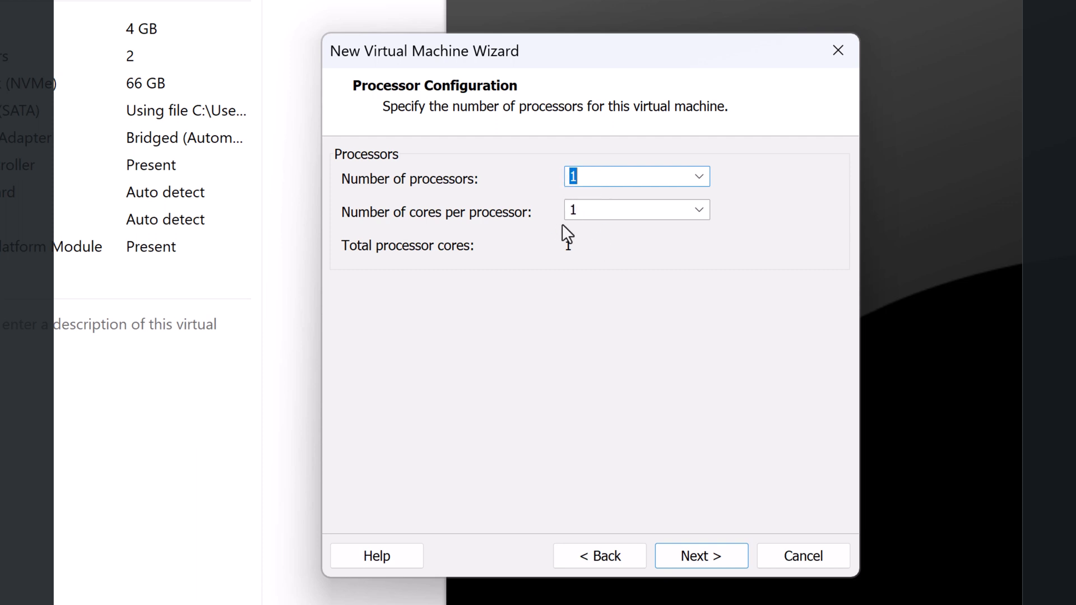
left_click(705, 562)
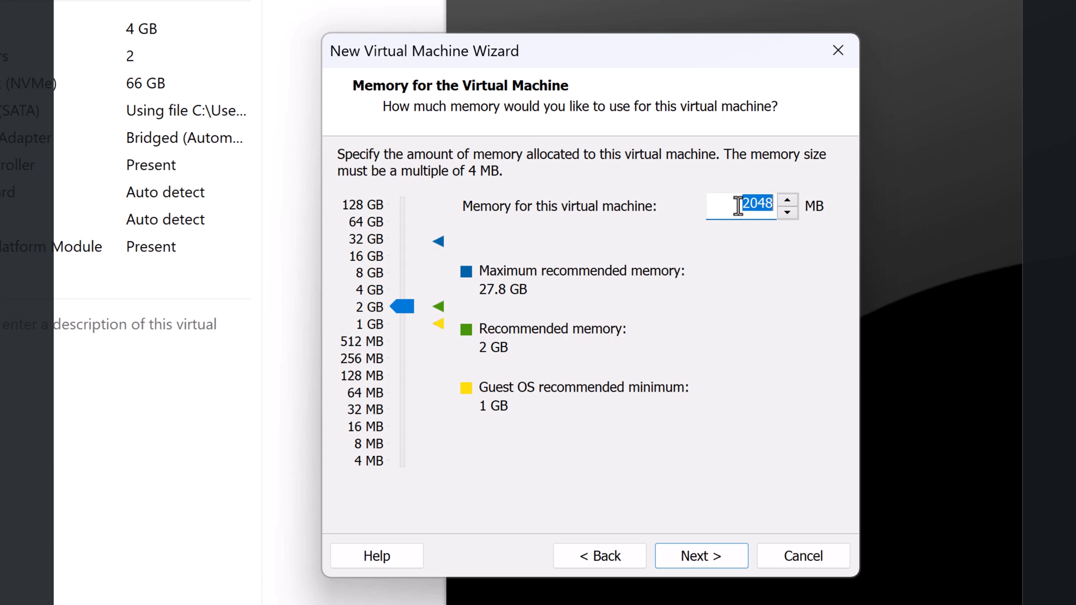
type("4096")
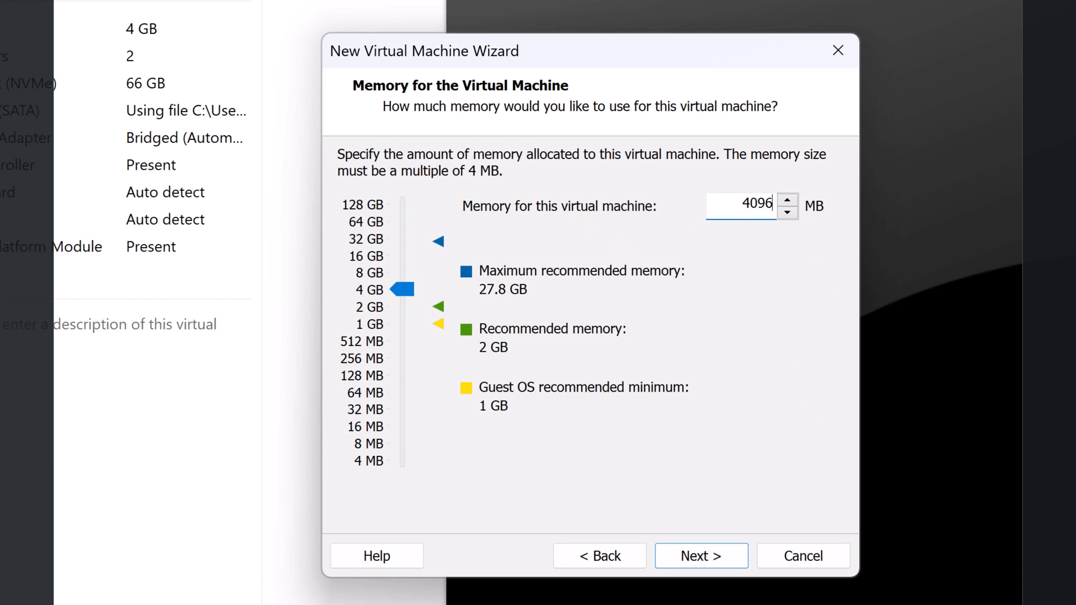
left_click(721, 558)
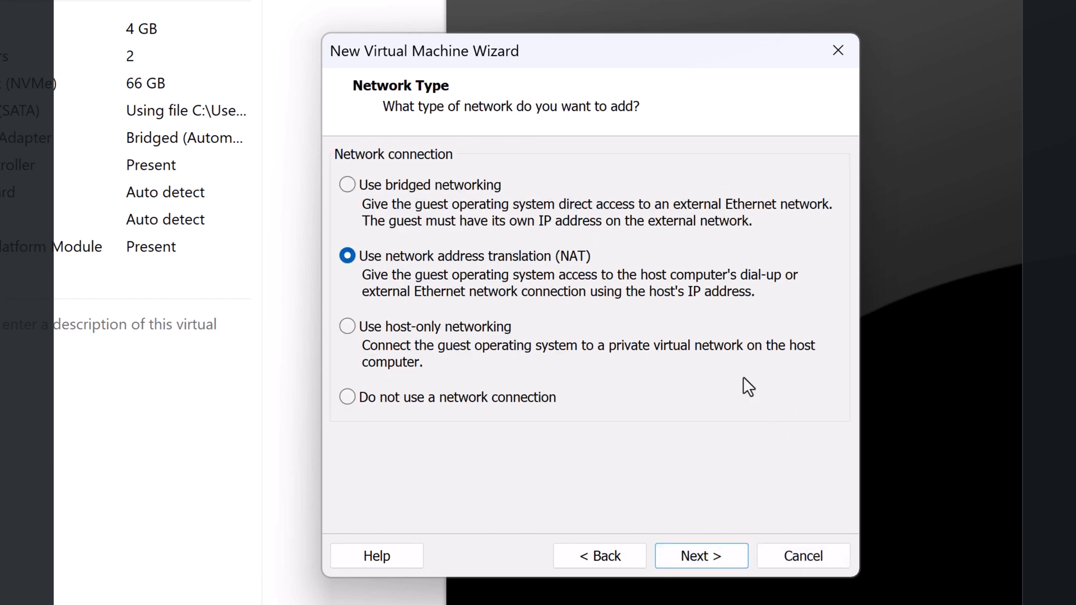
Step: Use bridged networking, keep LSI Logic SAS and the default disk type, and create a new virtual disk
left_click(452, 184)
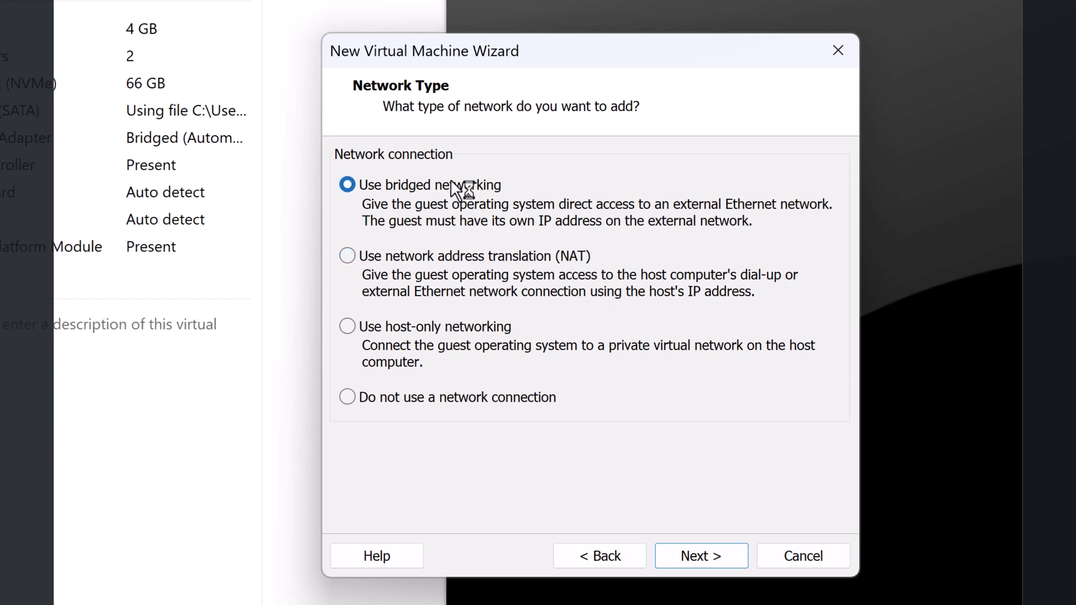
left_click(696, 557)
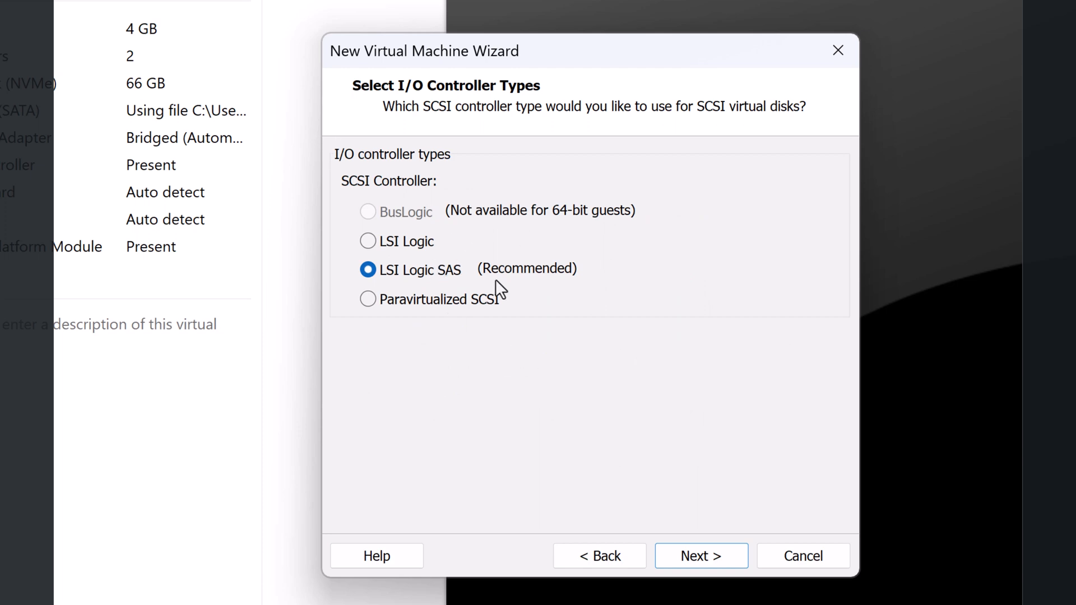
left_click(723, 561)
left_click(710, 566)
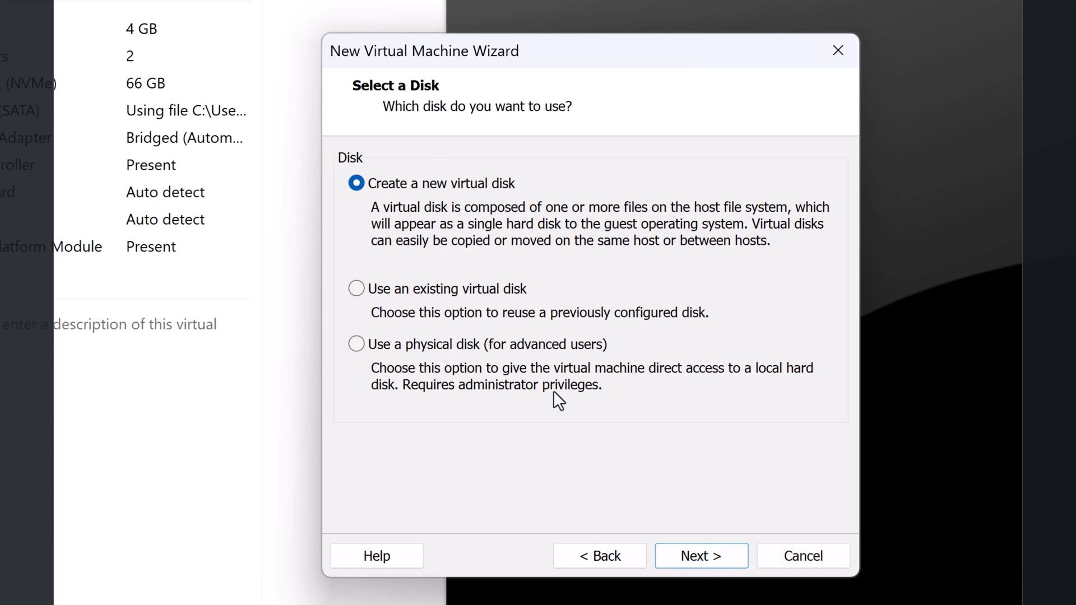
left_click(691, 553)
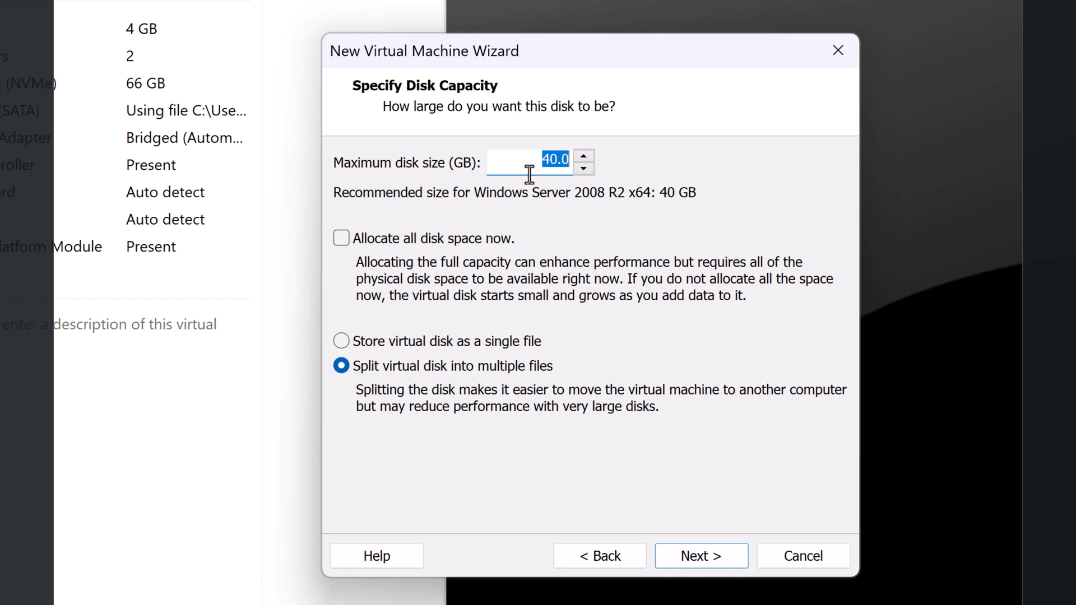
Step: Set the virtual disk to 60 GB, keep the default .vmdk file name, and finish the wizard
left_click(551, 159)
key("BackSpace")
type("6")
left_click(714, 550)
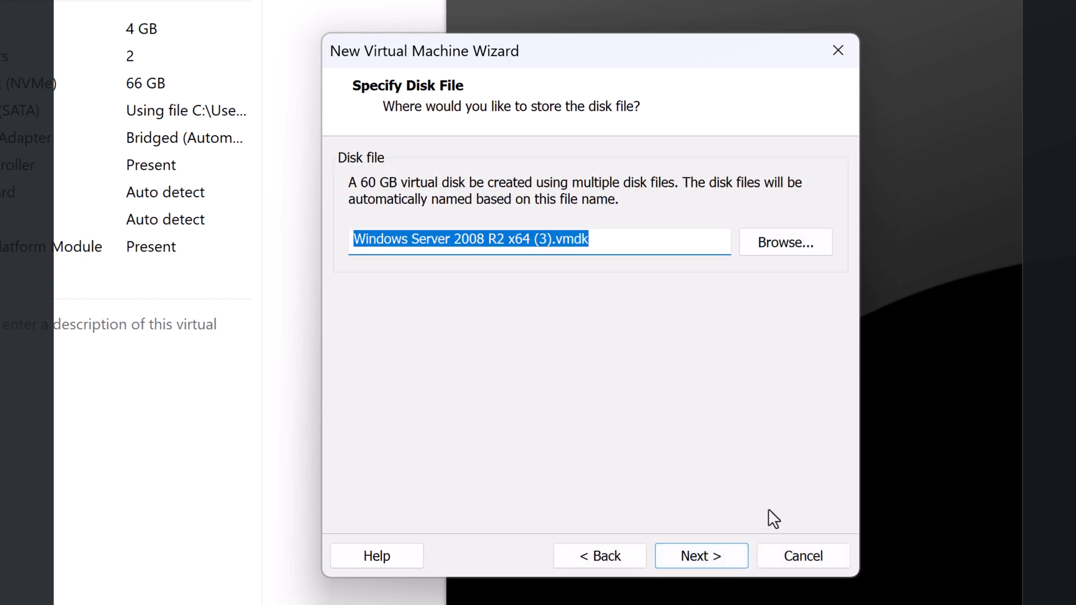
left_click(715, 554)
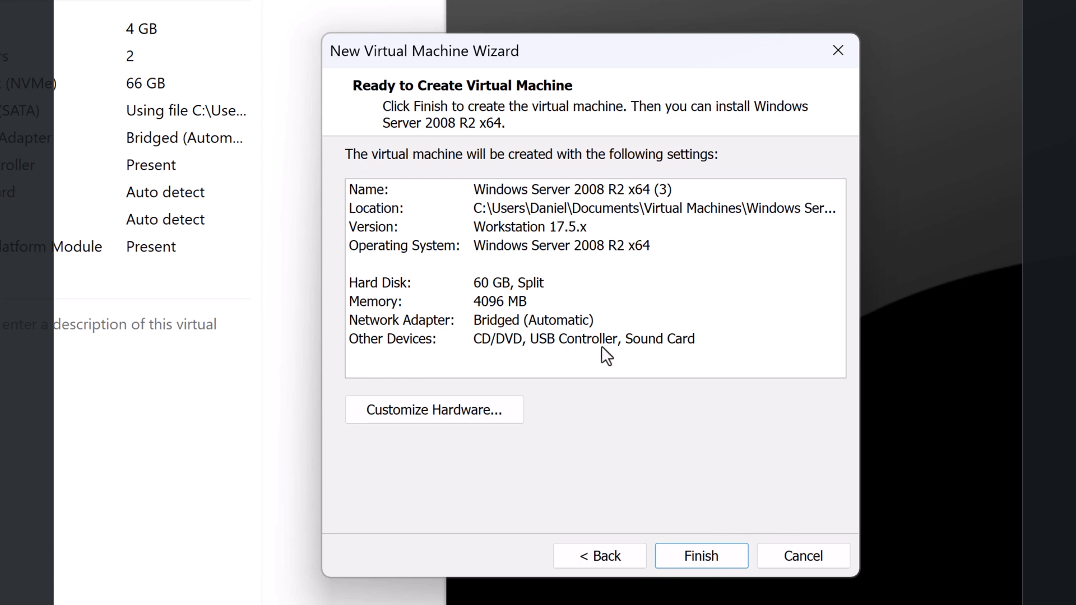
left_click(708, 563)
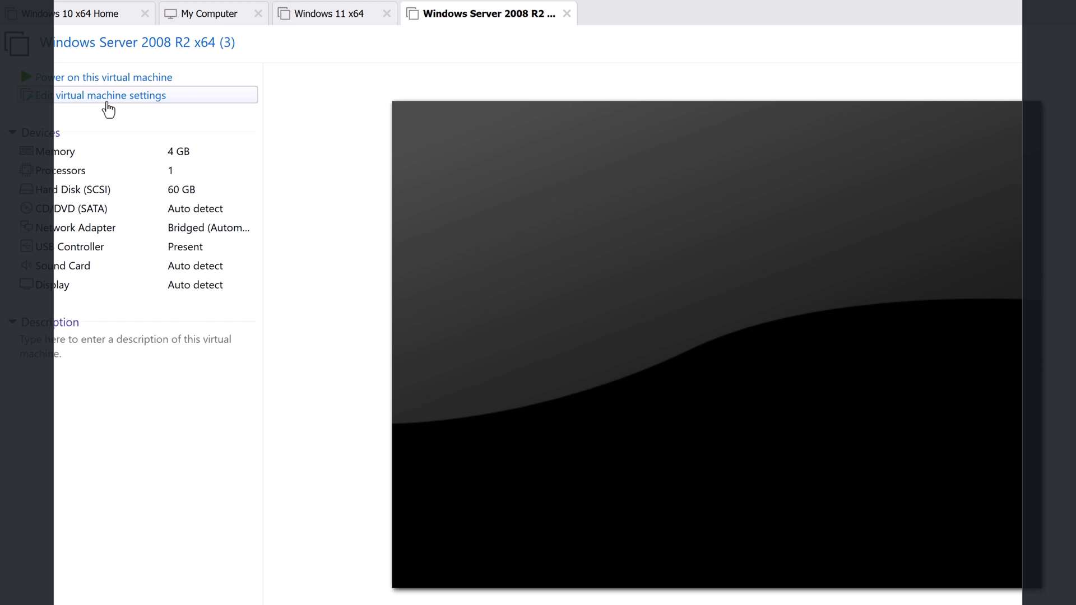
Step: Point the CD/DVD drive at the Windows Server 2008 R2 x64 RTM ISO in Downloads and save the settings
left_click(108, 109)
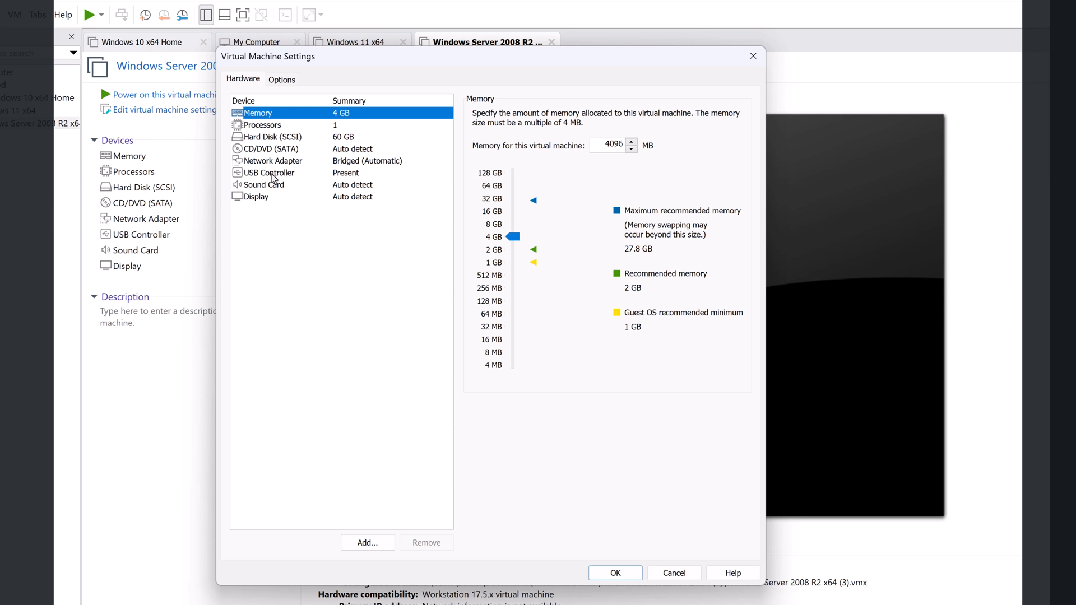
left_click(275, 149)
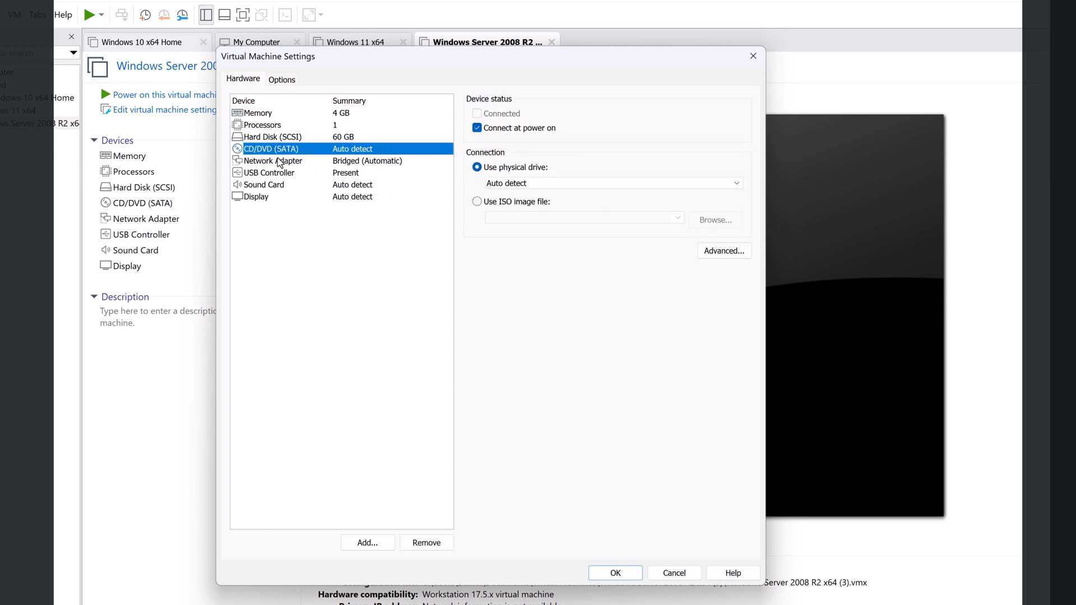
left_click(516, 202)
left_click(707, 220)
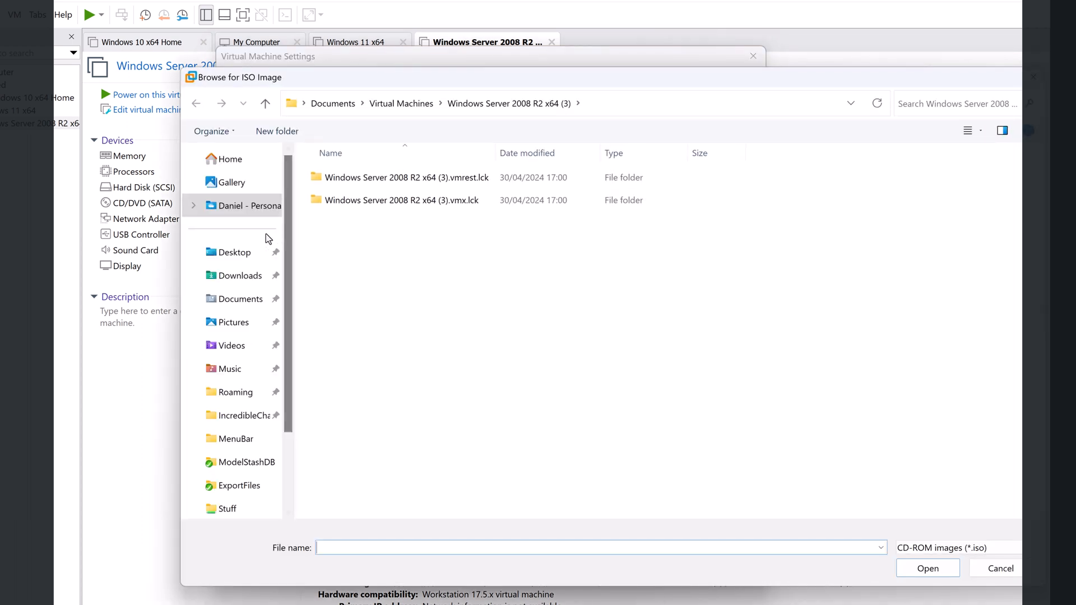
left_click(241, 276)
left_click(374, 197)
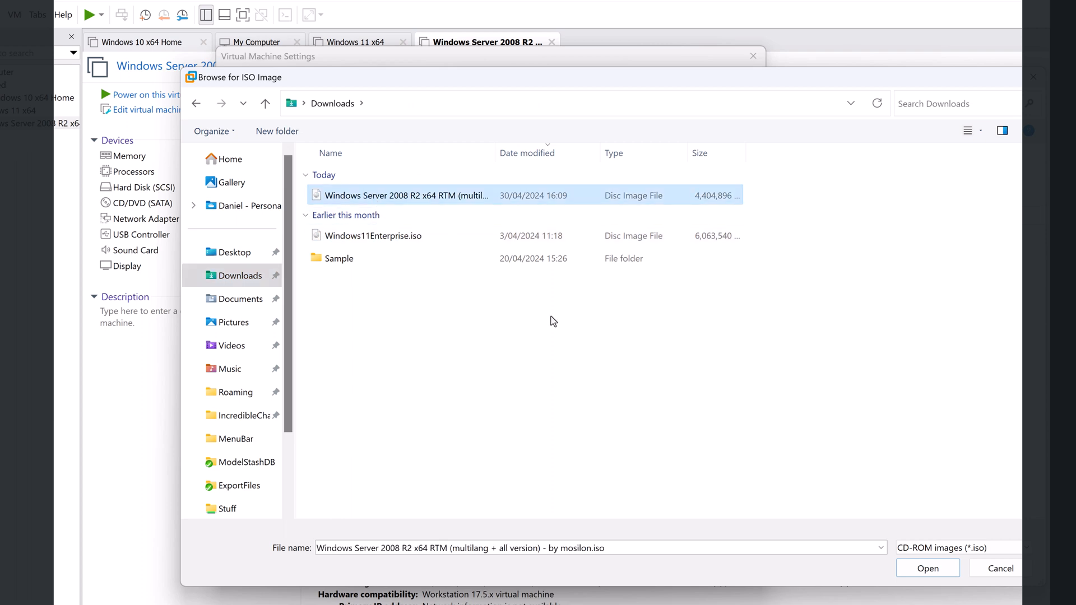
left_click(926, 569)
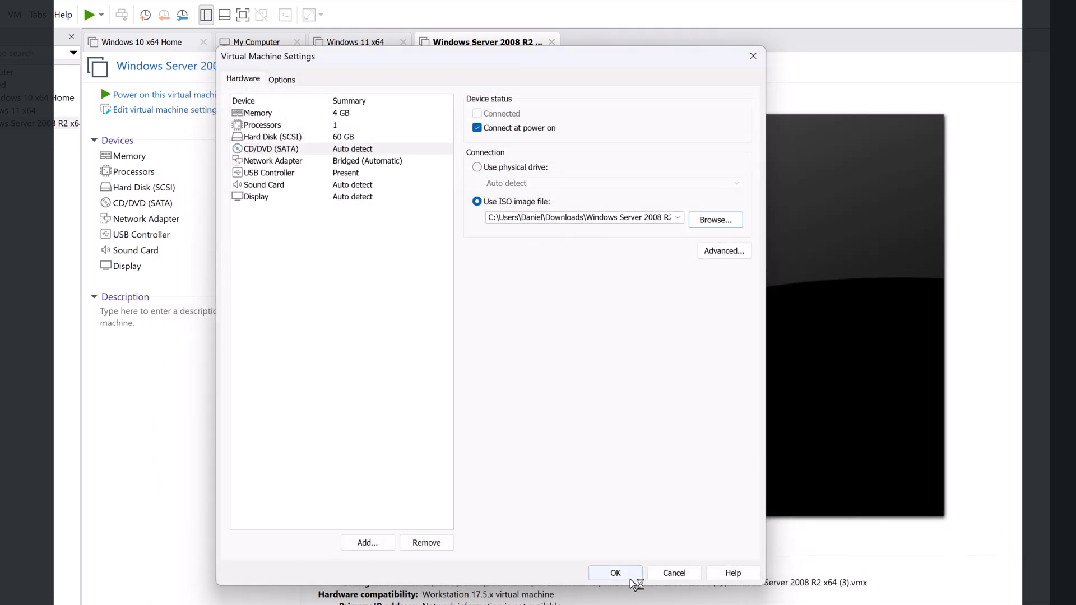
left_click(617, 572)
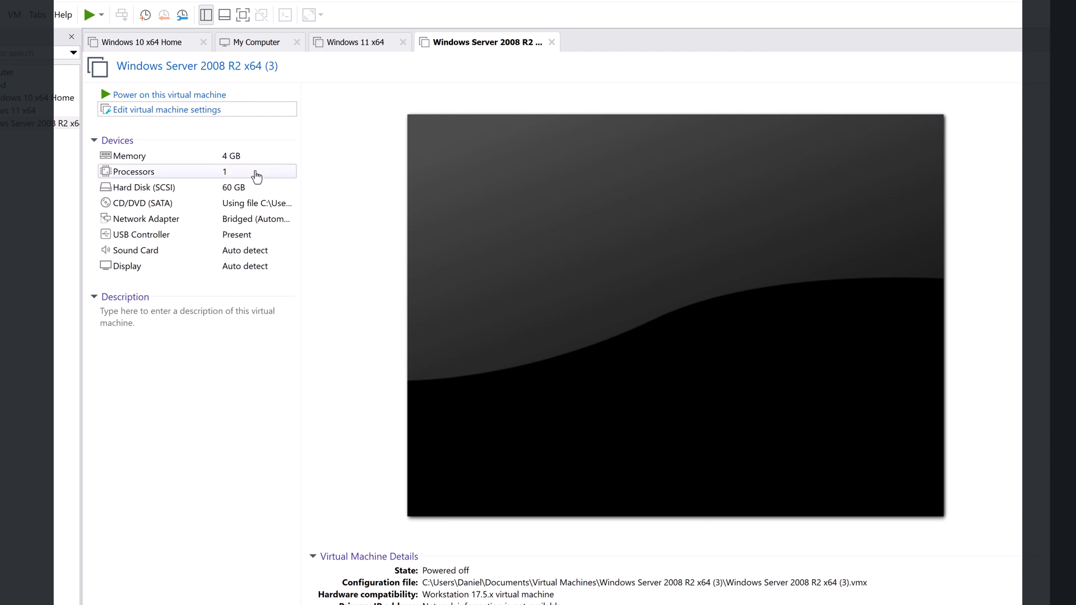
Step: Power on the Windows Server VM and set its display to Keep Aspect Ratio Stretch
left_click(162, 96)
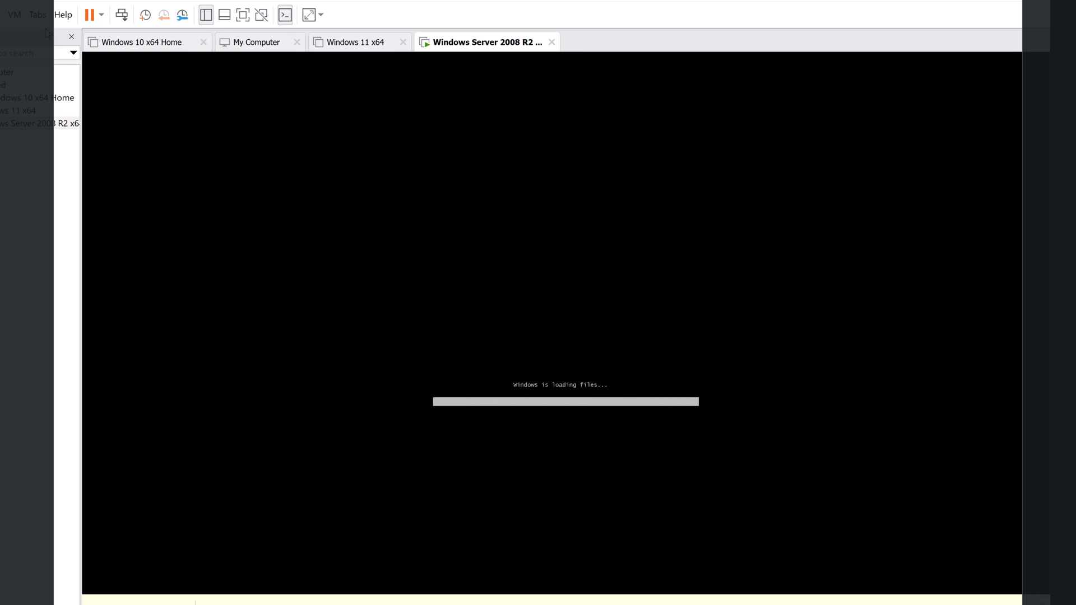
left_click(3, 15)
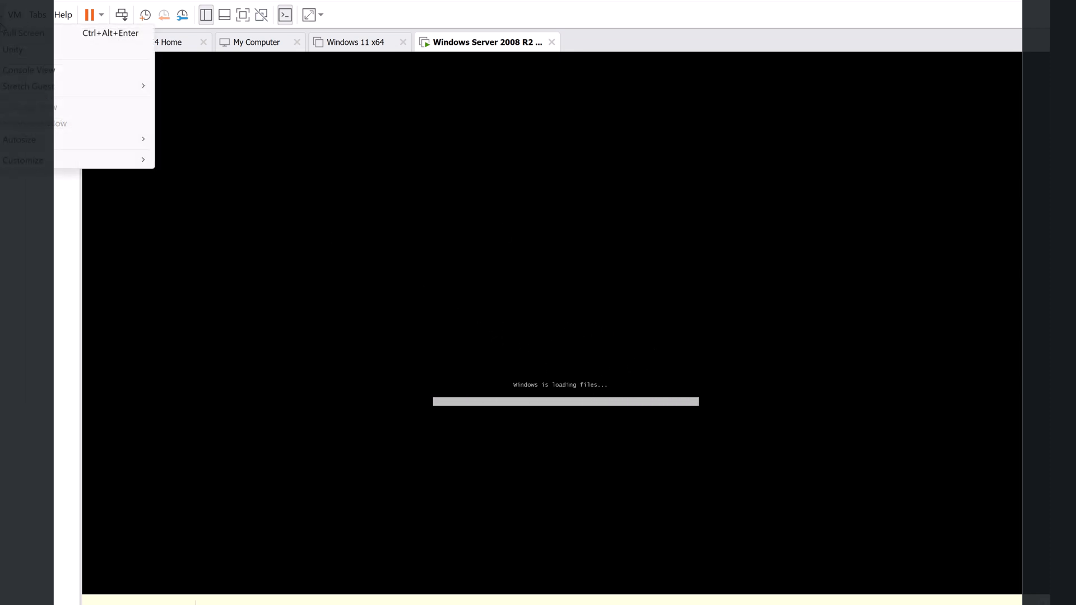
mouse_move(28, 88)
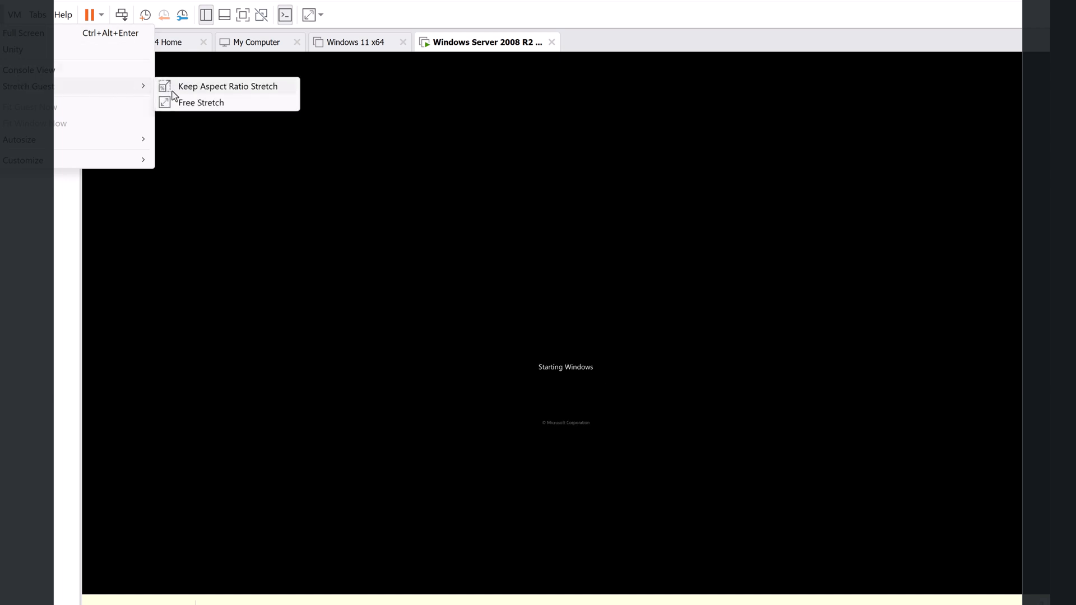
left_click(219, 90)
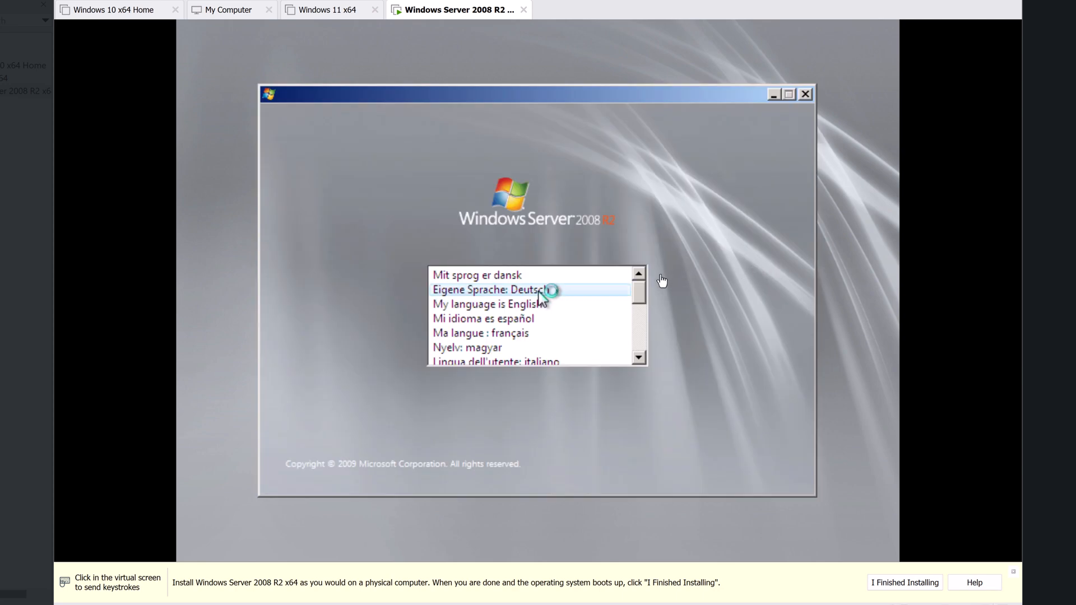
Step: Choose English with English (Australia) time and currency format in setup, then select Install now
left_click(649, 291)
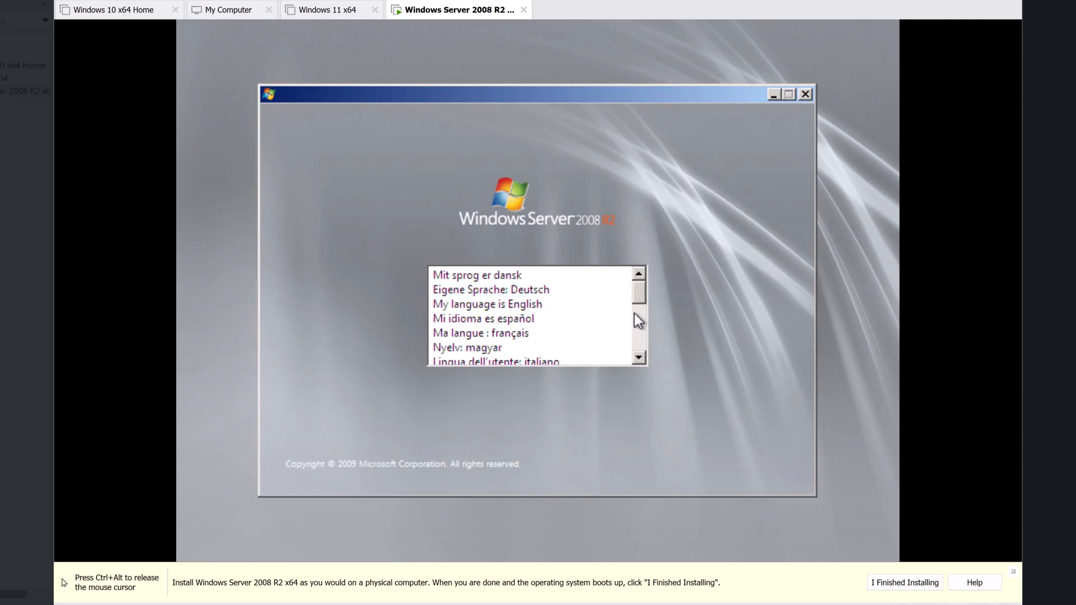
mouse_move(637, 298)
left_mouse_down()
mouse_move(640, 307)
mouse_move(639, 294)
left_mouse_up()
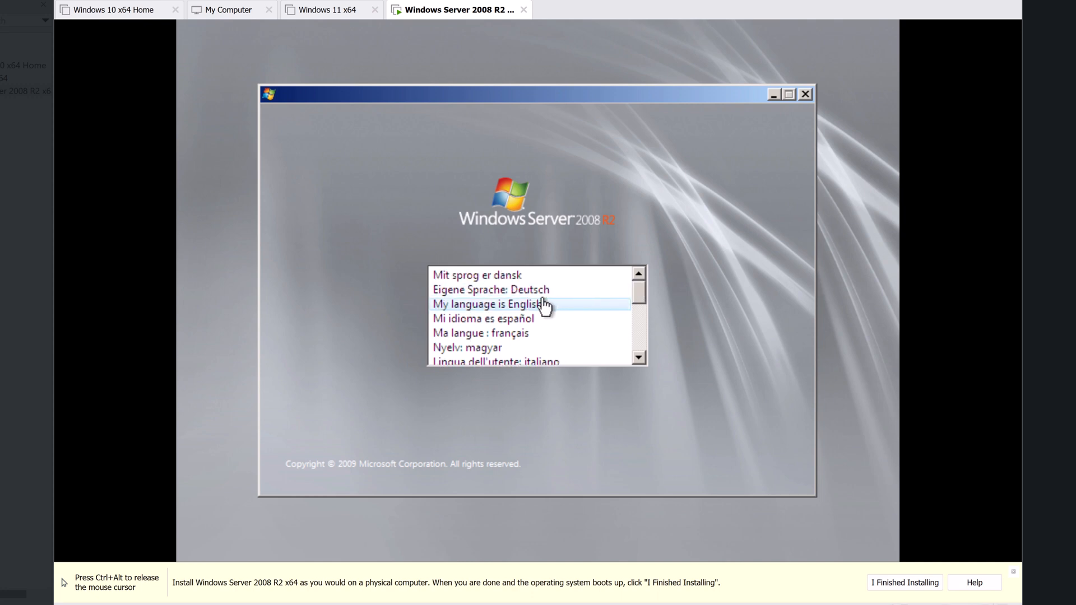
left_click(516, 305)
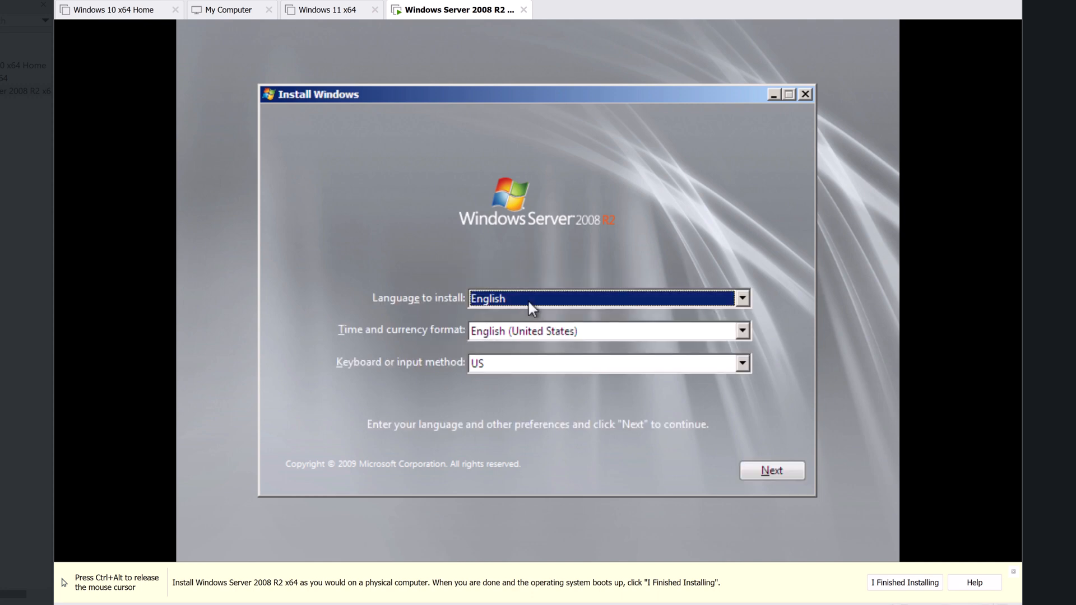
left_click(607, 328)
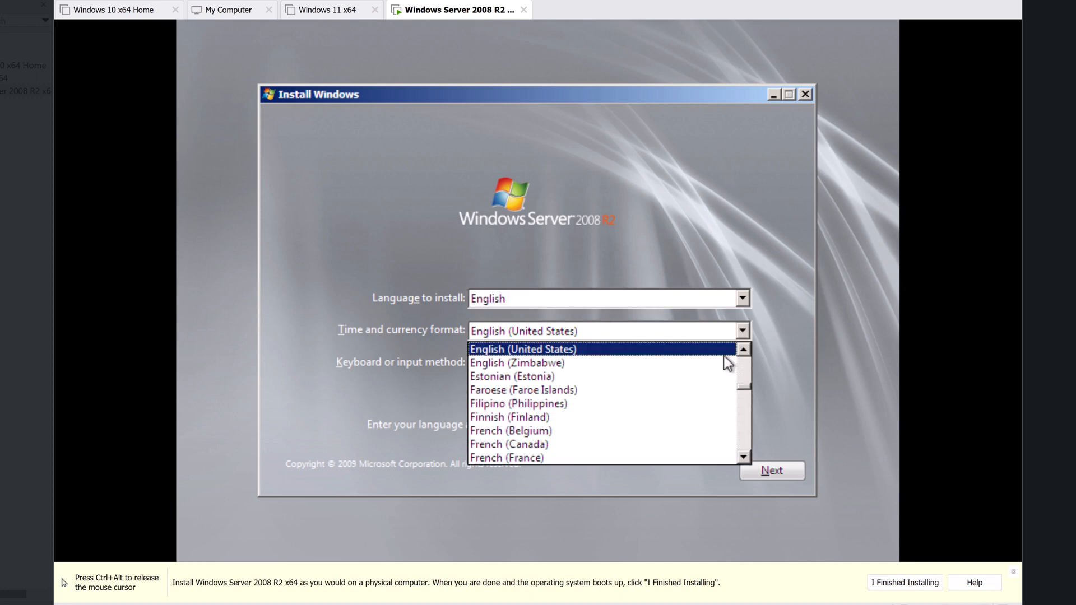
left_click(744, 362)
left_click(743, 361)
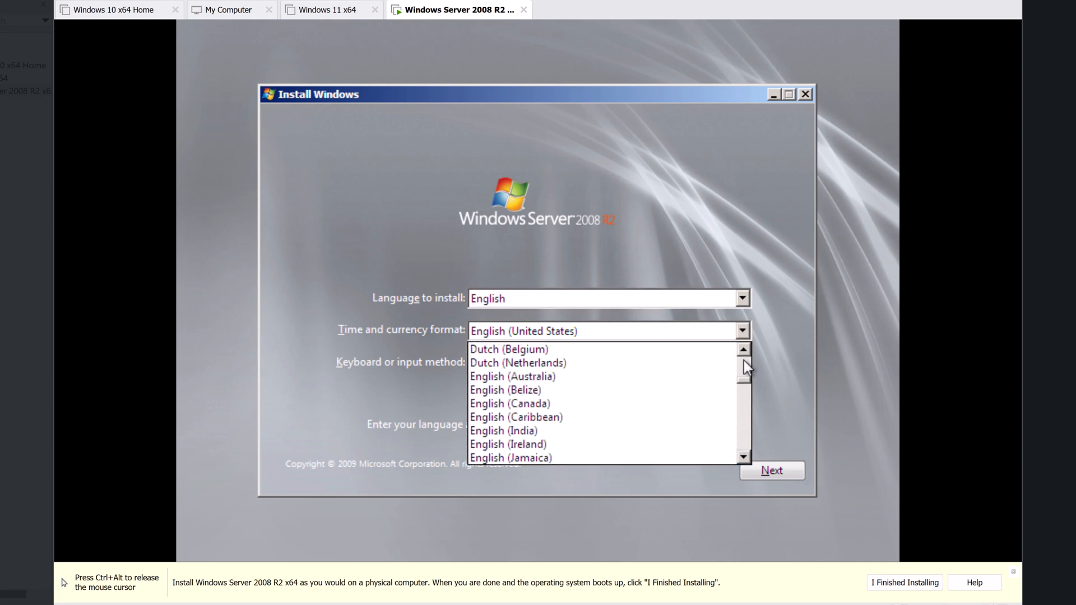
left_click(628, 377)
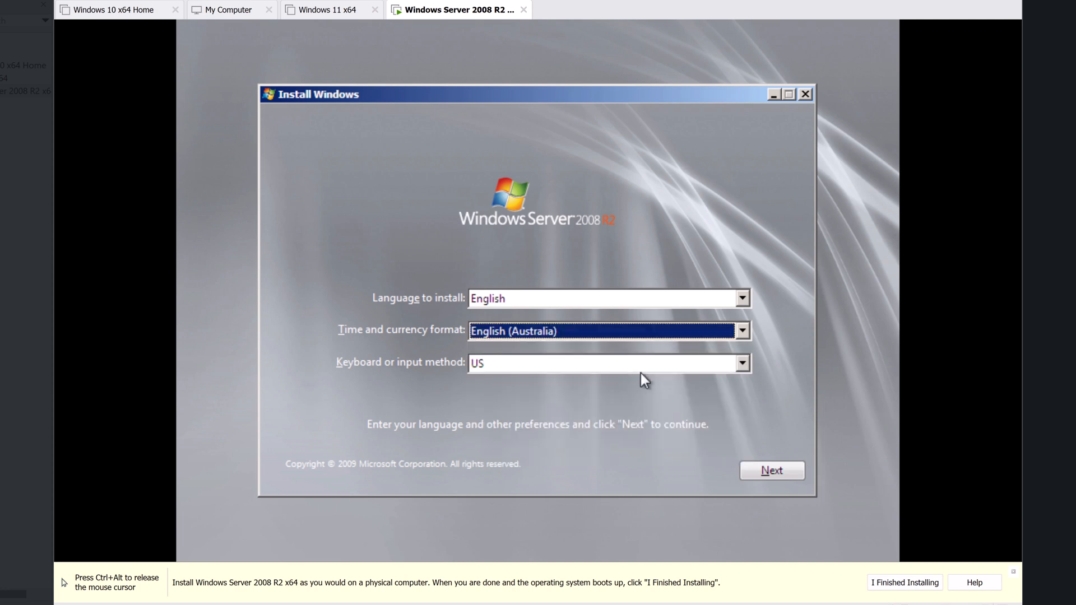
left_click(798, 470)
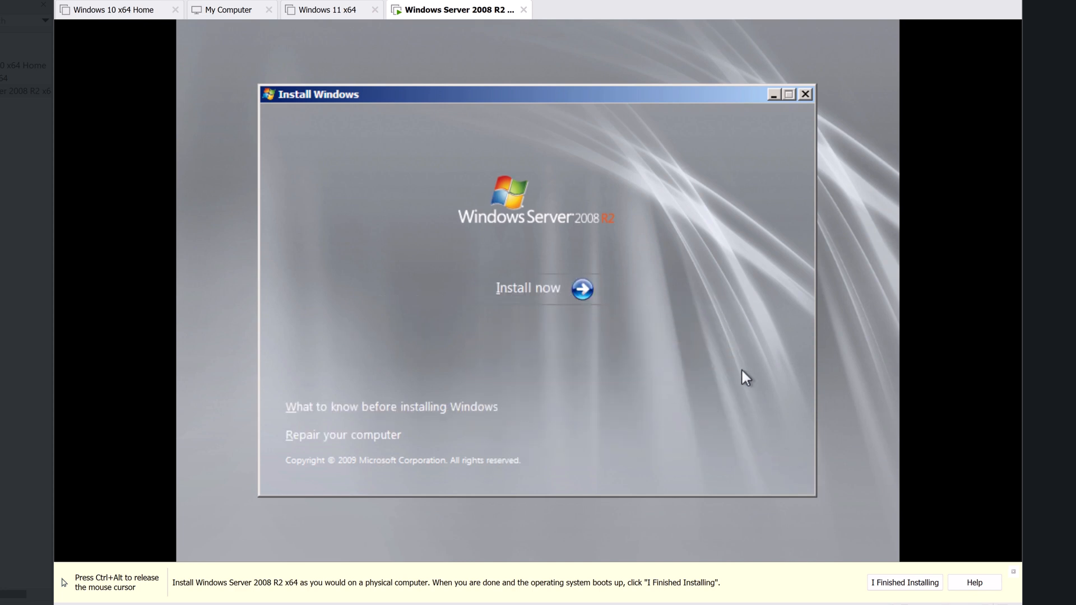
left_click(549, 295)
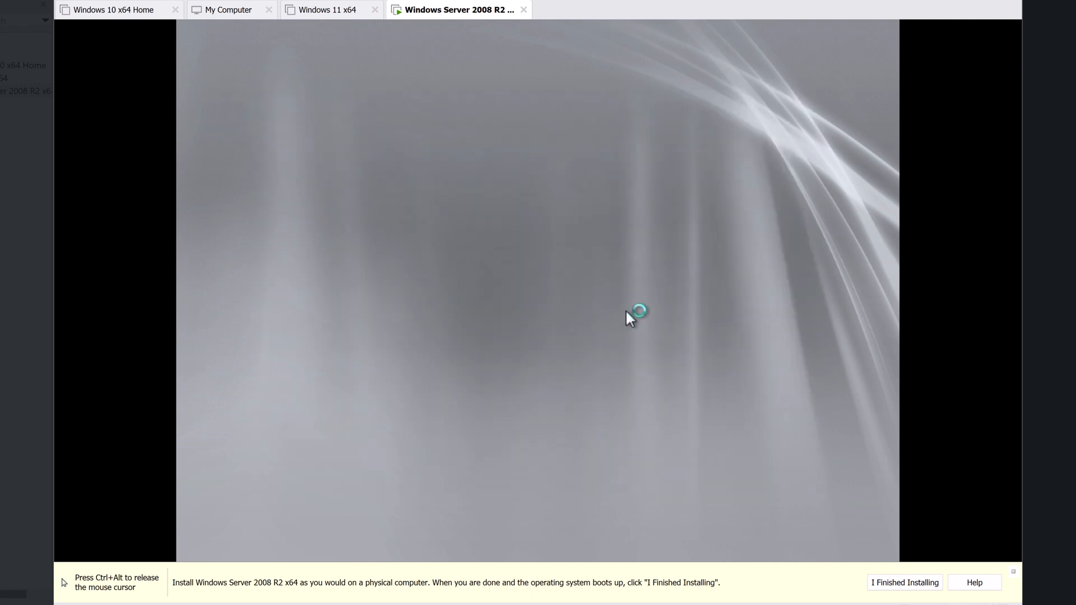